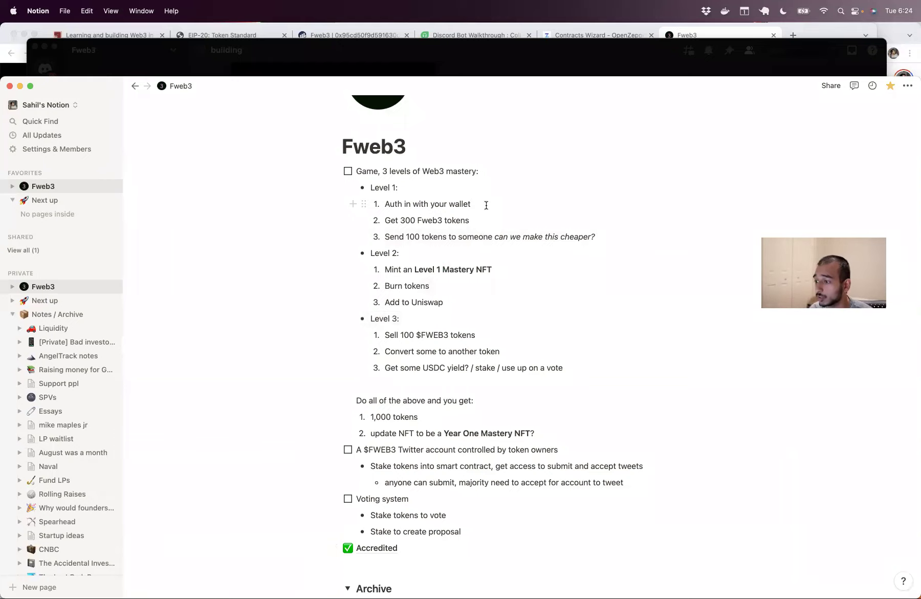
double_click(411, 221)
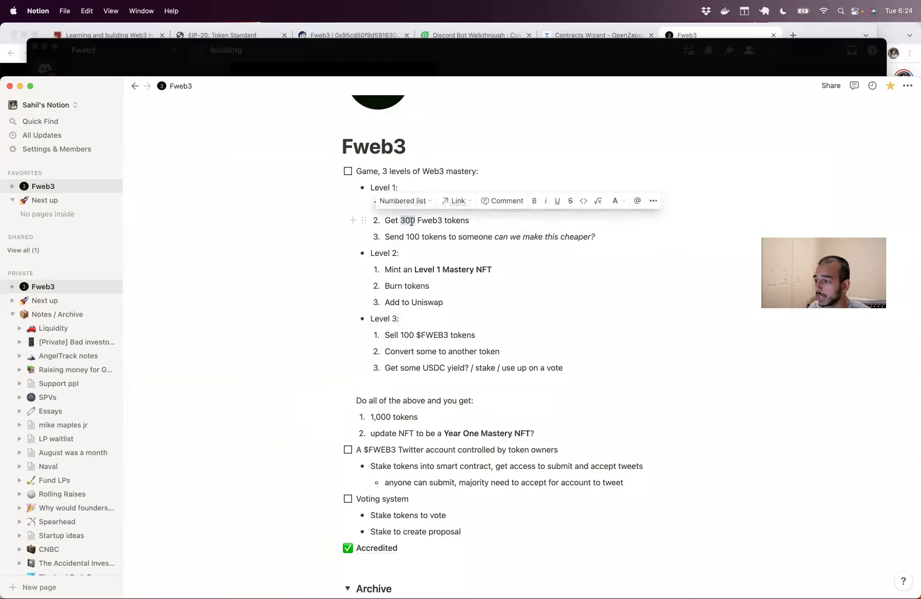
left_click(411, 221)
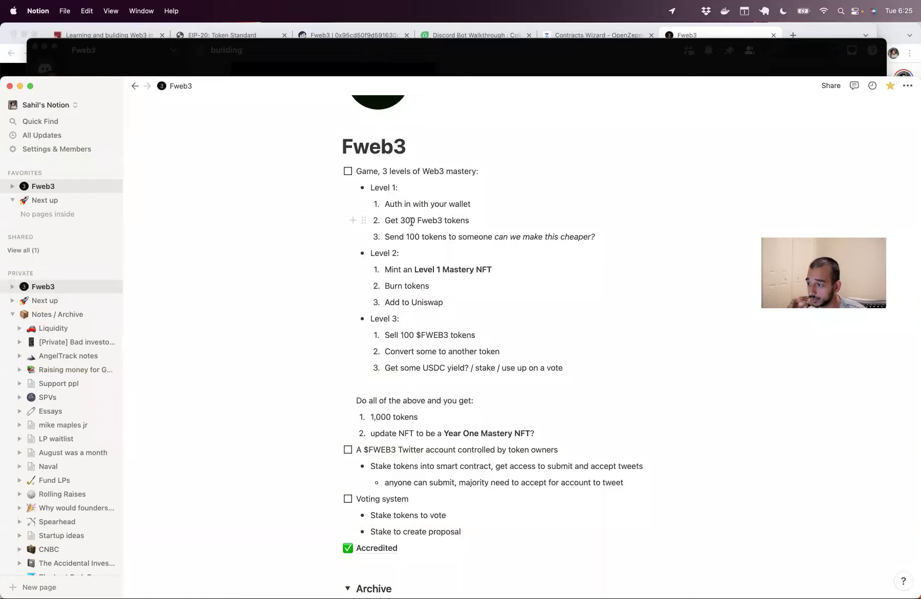
Switch to the browser and load app.uniswap.org in a new tab
mouse_move(317, 573)
left_click(255, 574)
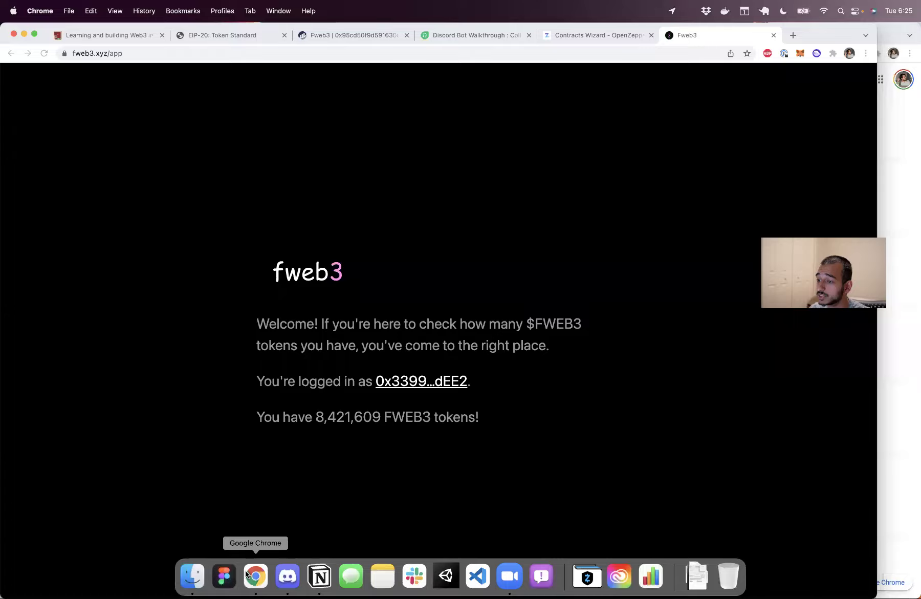
key("super+t")
type("app.uniswap.org")
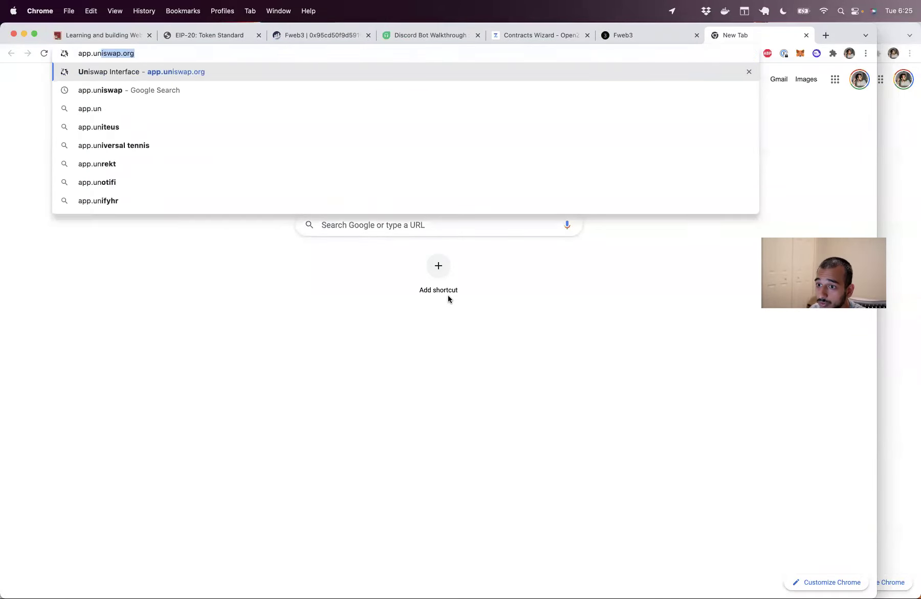
key("Return")
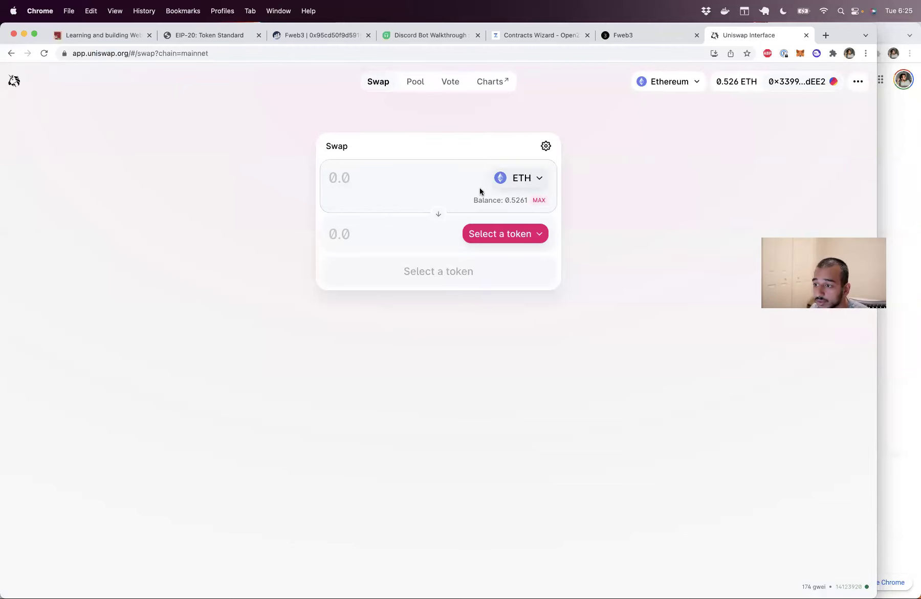
Fill in the full ETH balance, choose FWEB3 to receive, and request 300 FWEB3
left_click(540, 201)
left_click(476, 230)
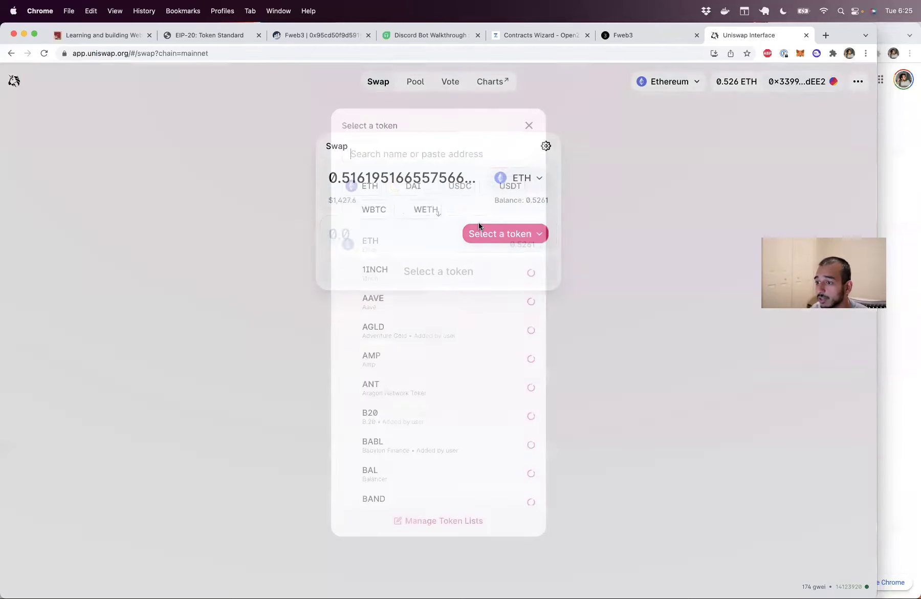
type("fweb")
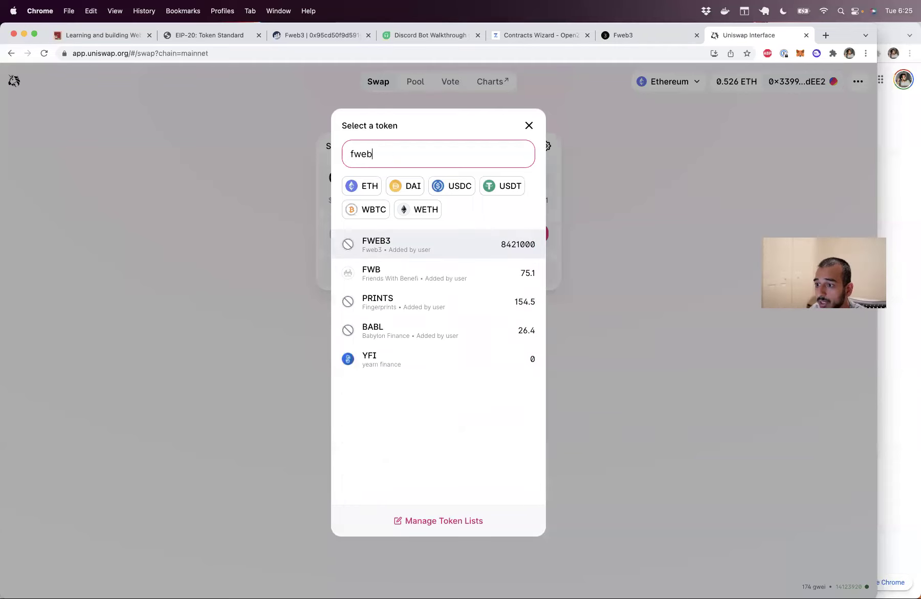
left_click(420, 247)
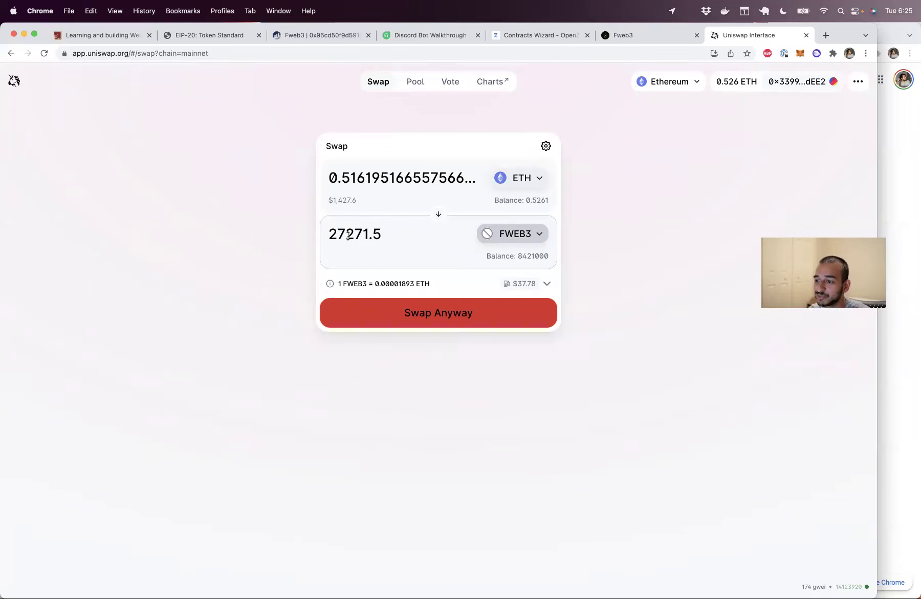
double_click(354, 237)
type("300")
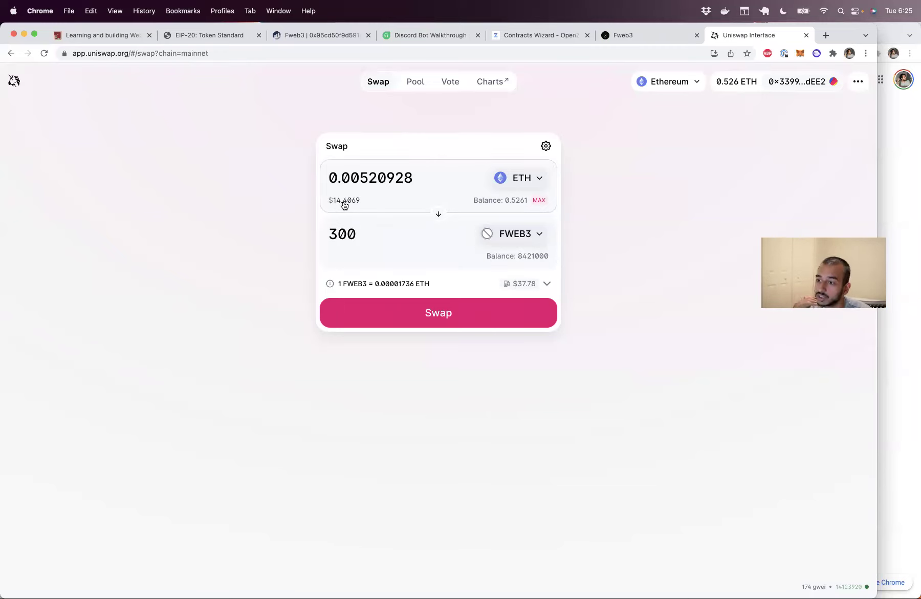
mouse_move(499, 285)
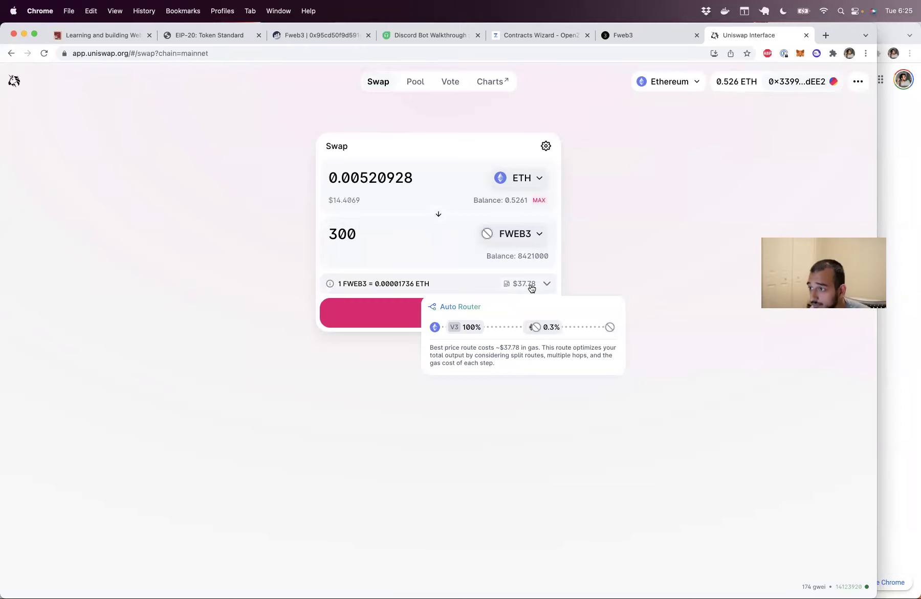
Try switching the swap network to Polygon, approving in MetaMask, then return to Ethereum Mainnet
mouse_move(670, 83)
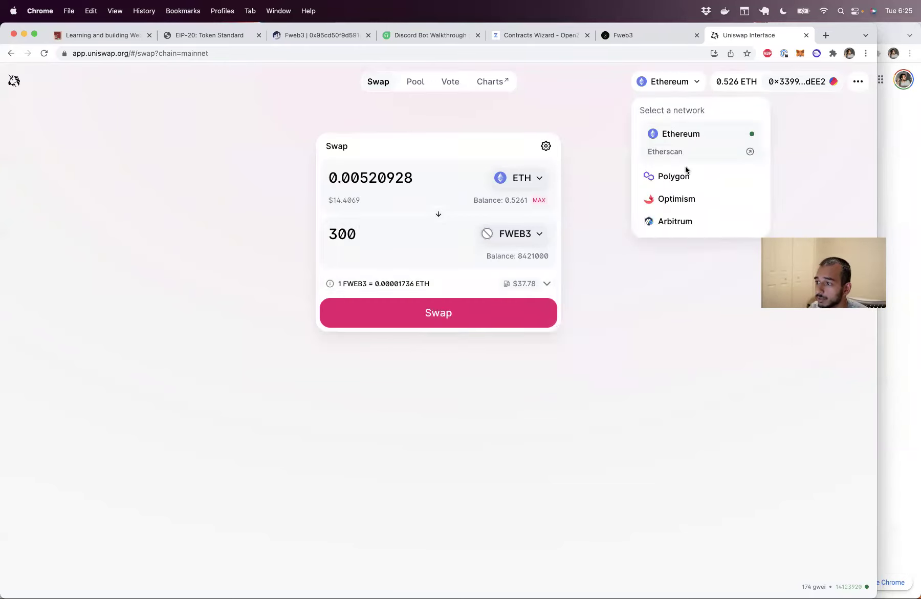
left_click(685, 180)
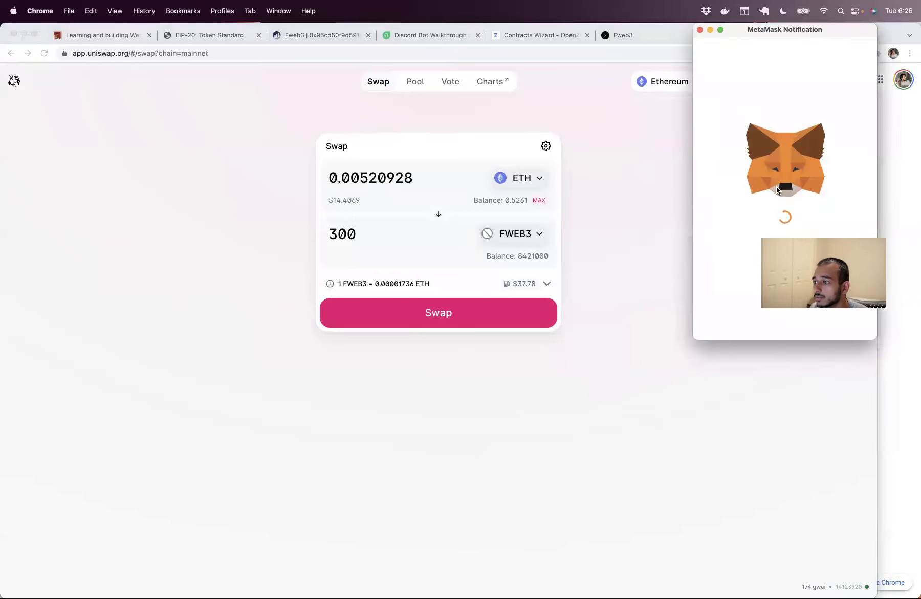
left_click_drag(787, 29, 535, 187)
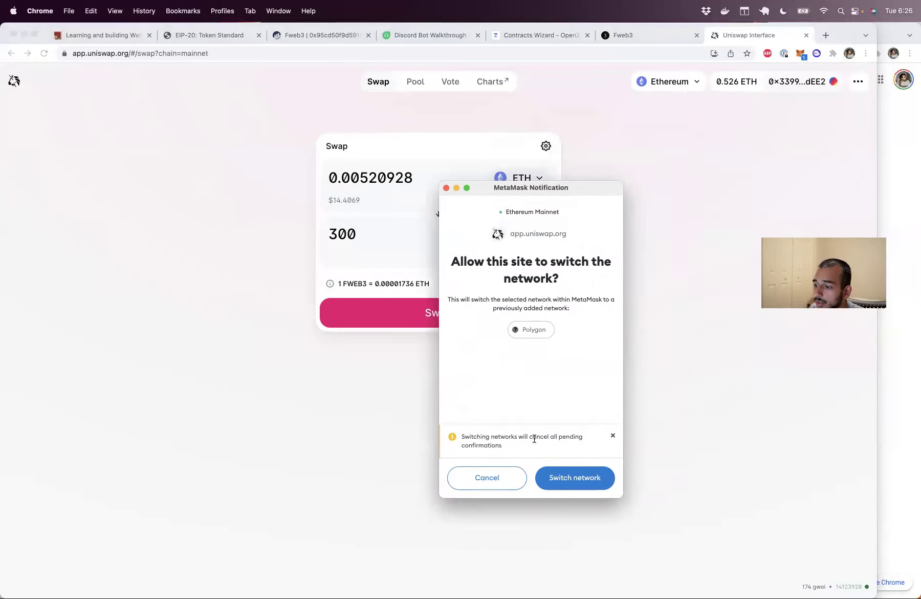
left_click(576, 477)
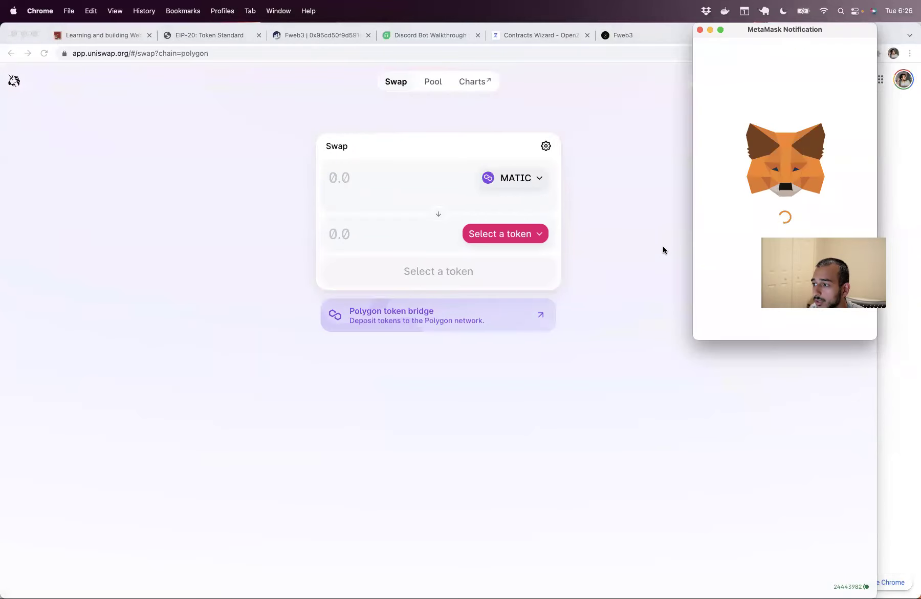
left_click_drag(794, 38, 558, 209)
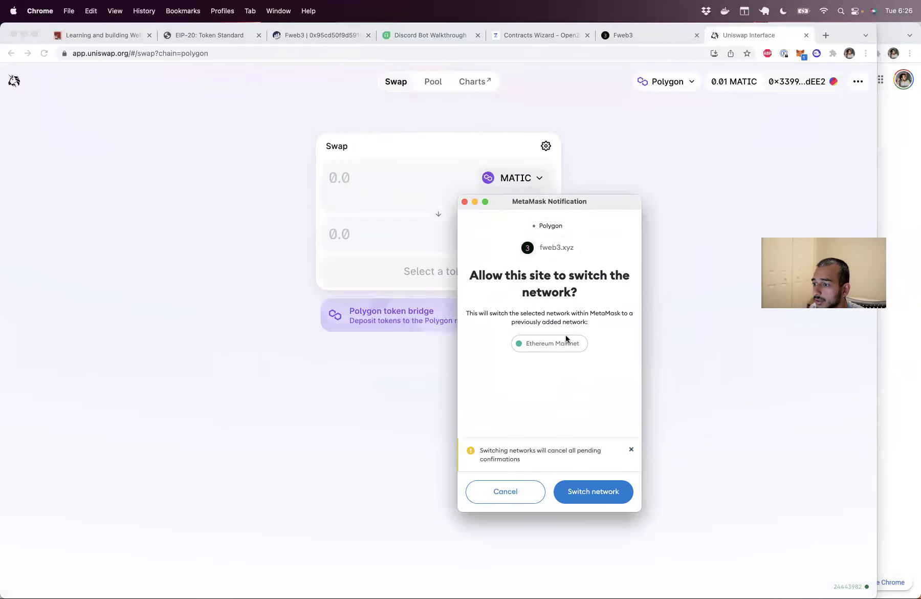
left_click(595, 492)
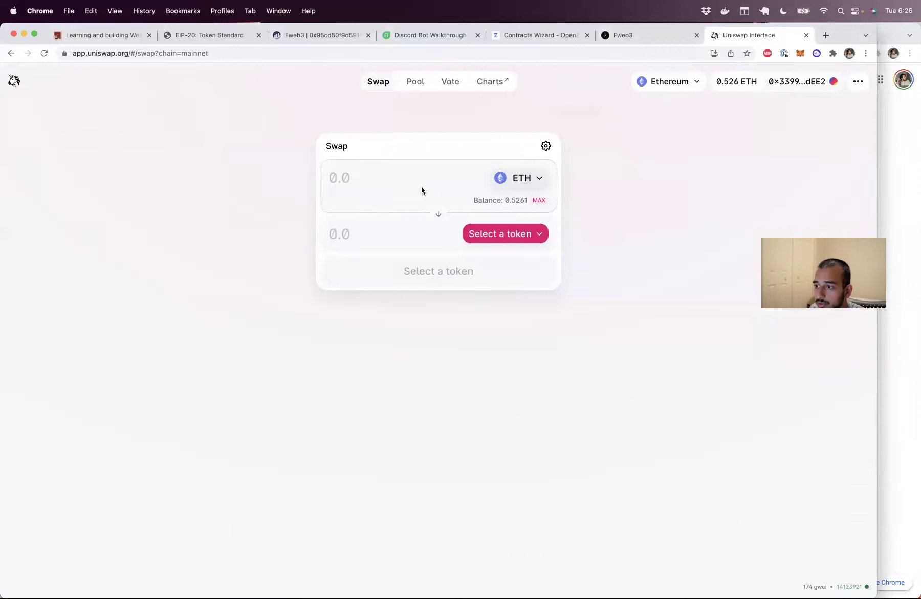
Reselect FWEB3 as the output token and enter 100 as the amount
left_click(492, 234)
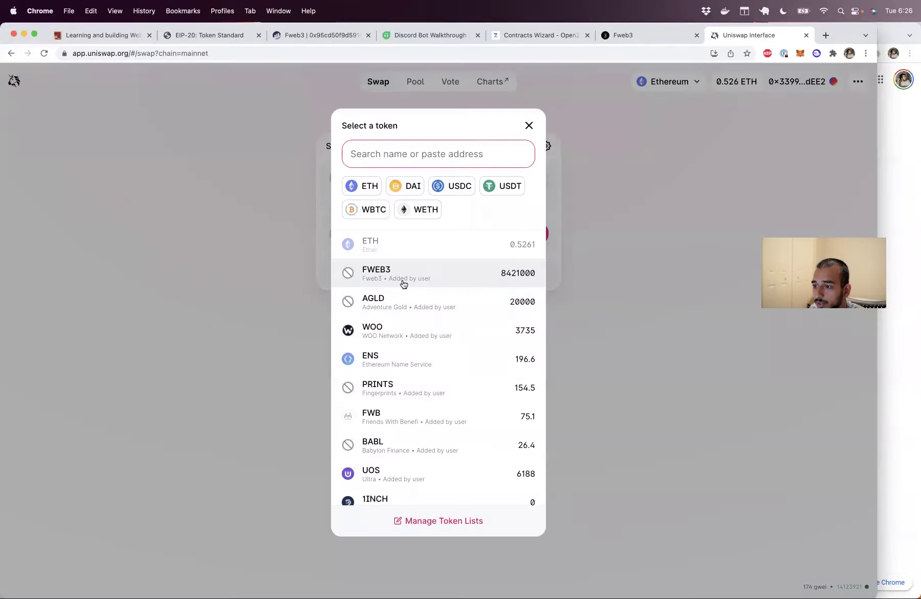
left_click(401, 281)
left_click(349, 235)
type("100")
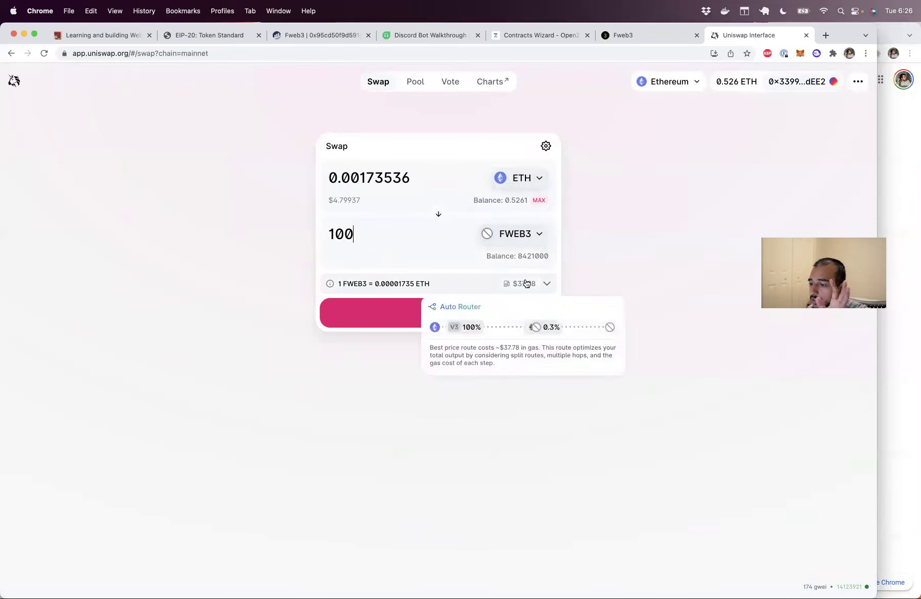
Request Polygon from the network list again, then dismiss MetaMask's switch request
left_click(669, 82)
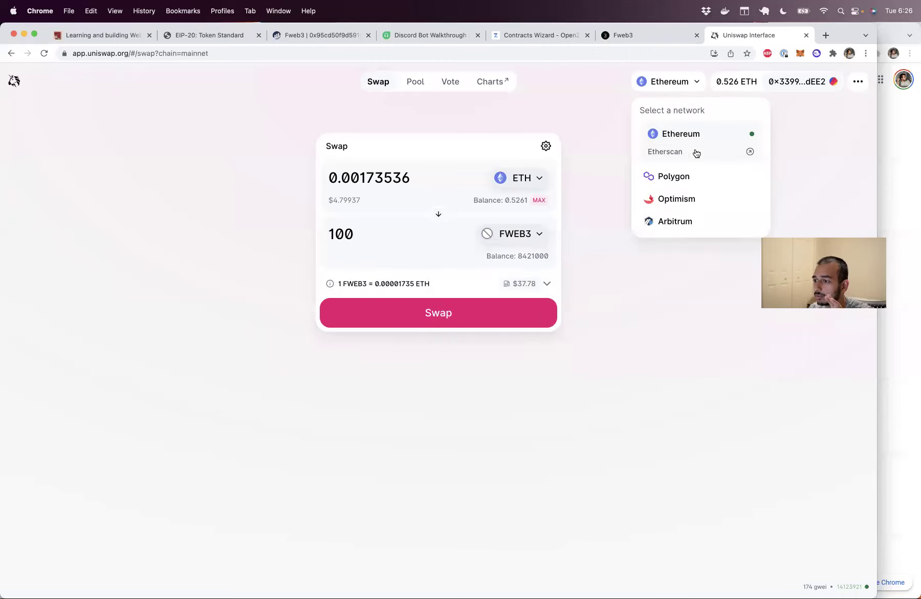
left_click(695, 176)
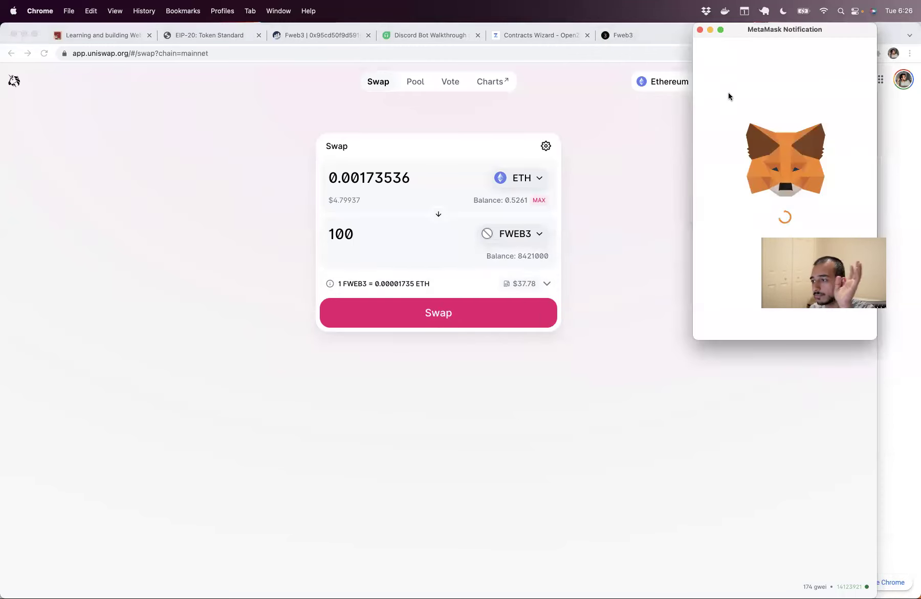
left_click(701, 30)
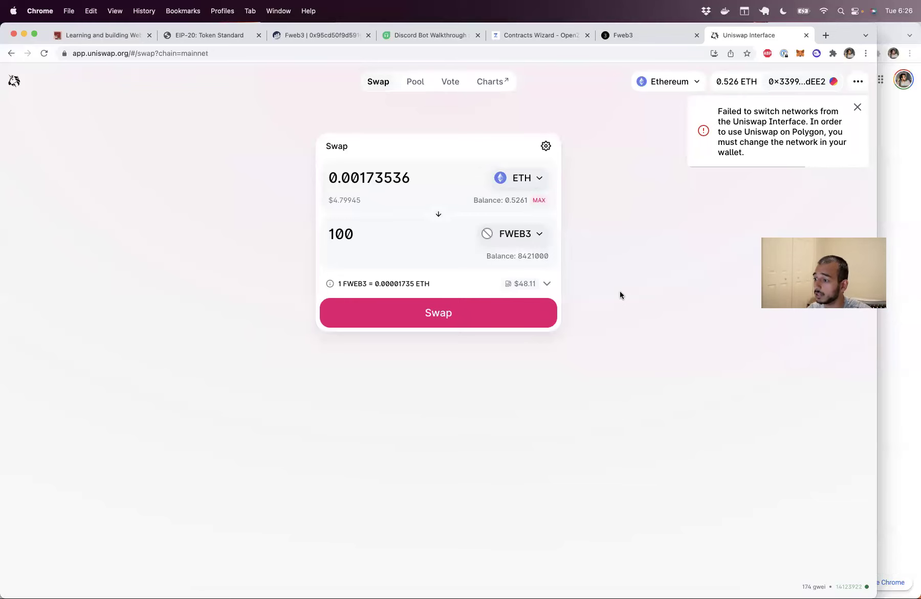
mouse_move(414, 583)
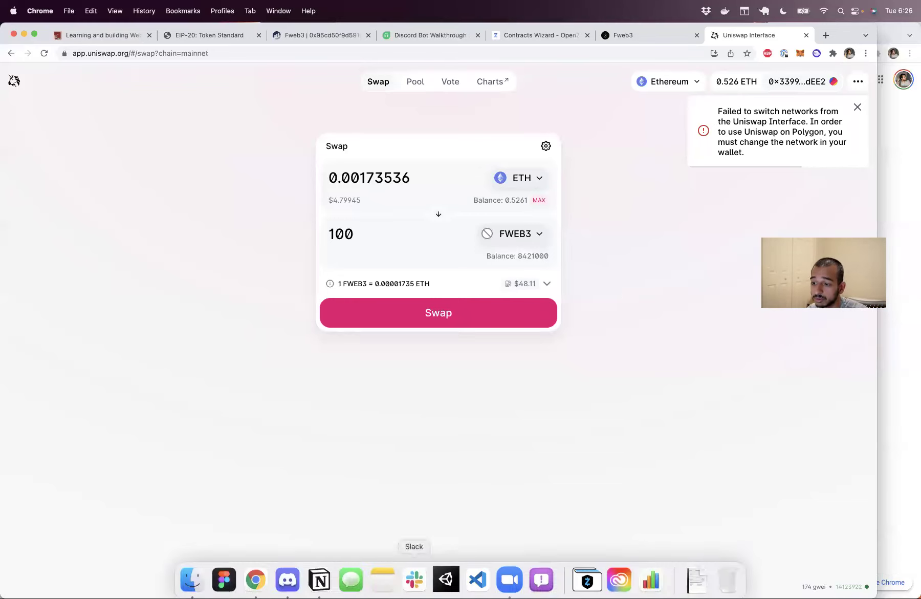
left_click(329, 584)
scroll(467, 333, "down", 1)
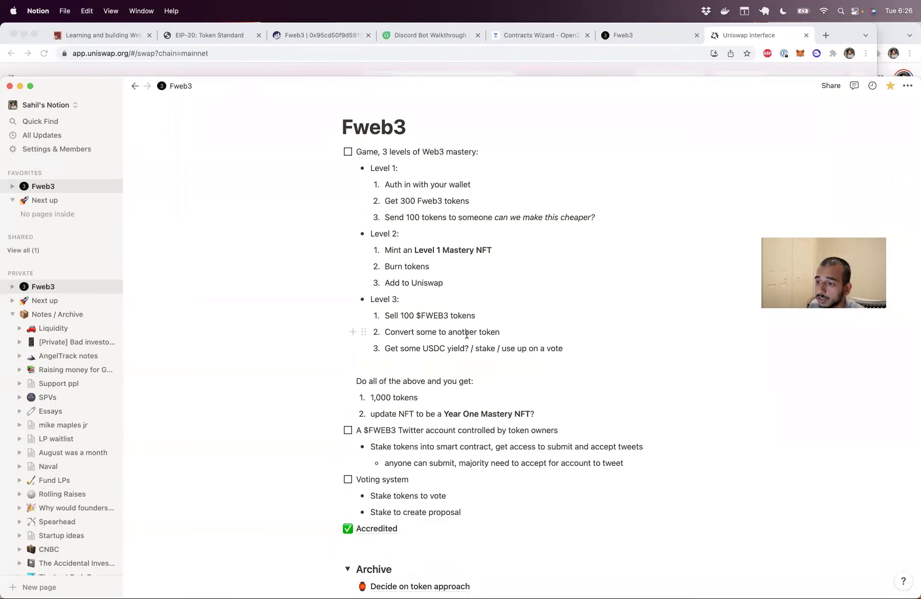
double_click(411, 217)
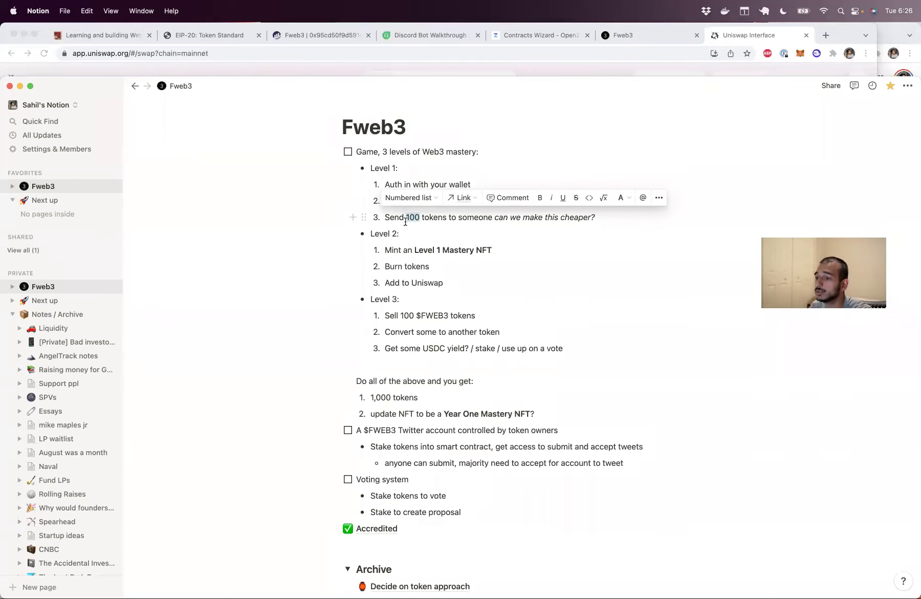
left_click(412, 219)
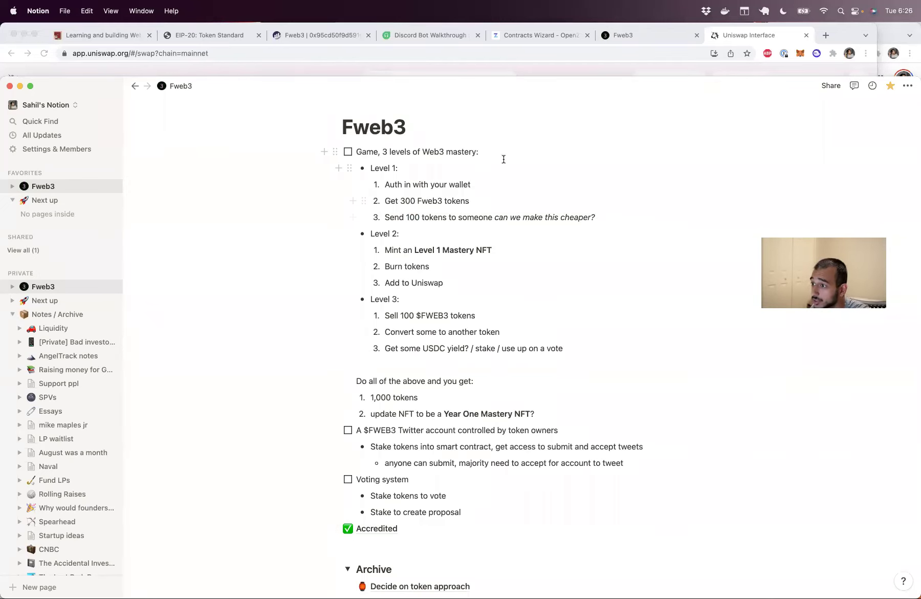
left_click(745, 35)
Start a MetaMask send and choose the recipient's ENS name as the destination
left_click(800, 54)
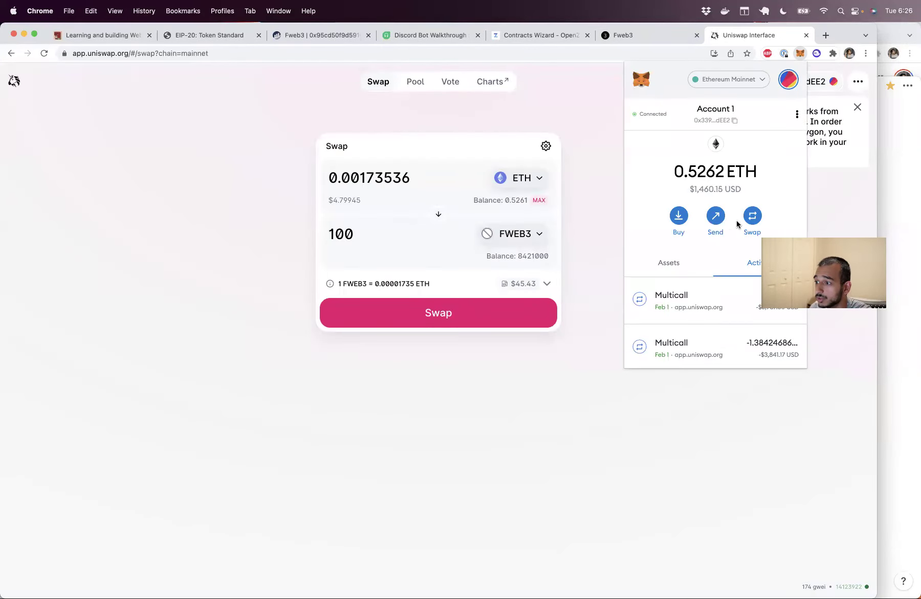
left_click(716, 216)
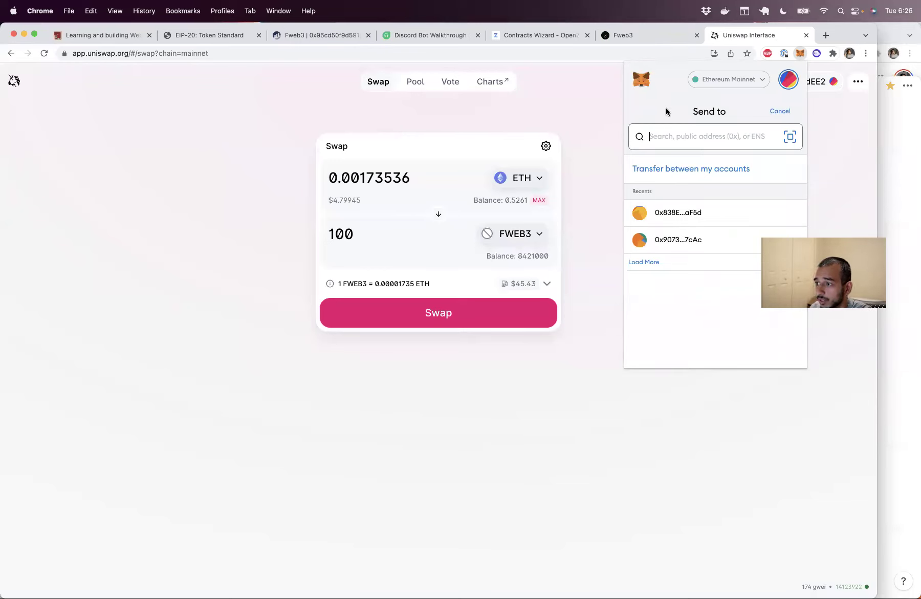
type("naval.eth")
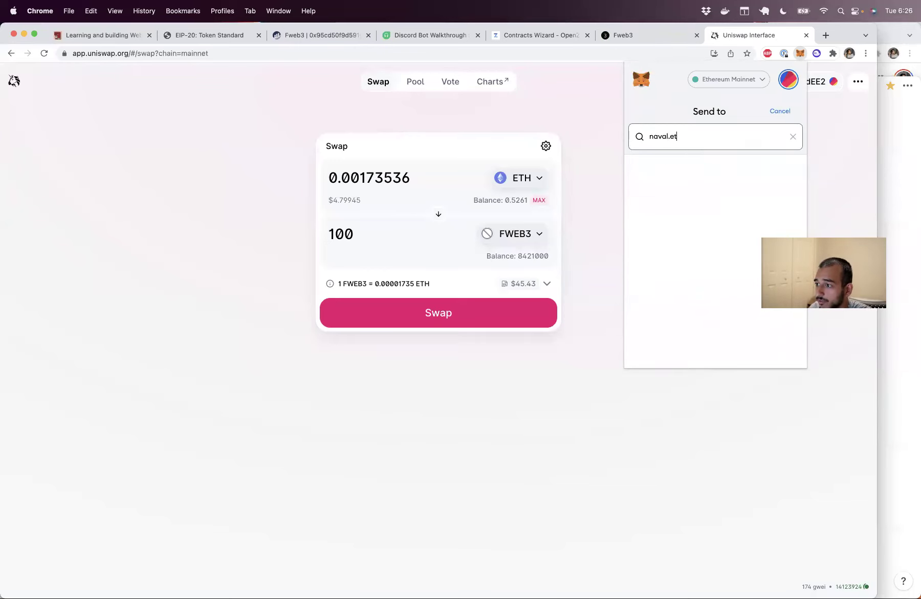
left_click(705, 171)
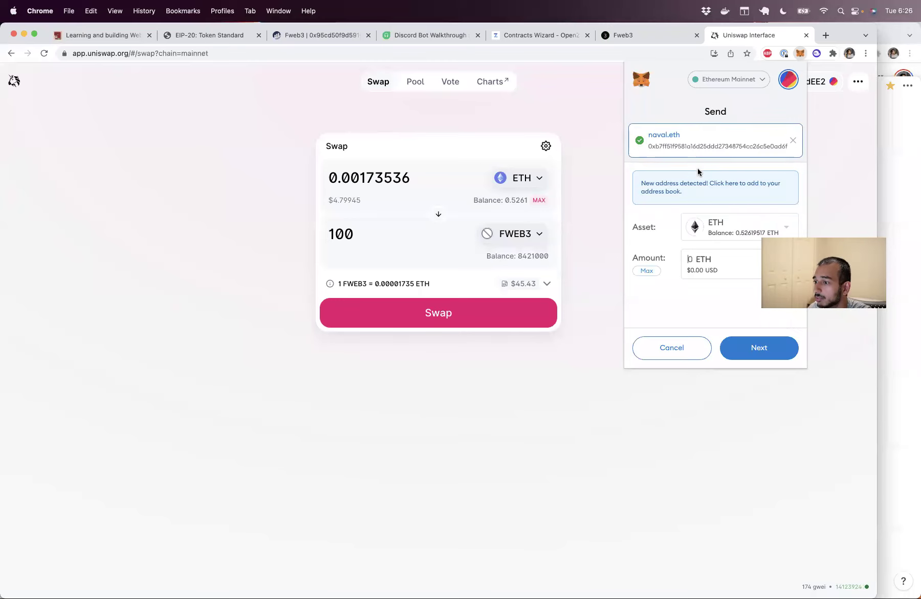
Choose FWEB3 as the asset and 300 as the amount, then cancel the transfer
left_click(714, 233)
scroll(716, 291, "down", 6)
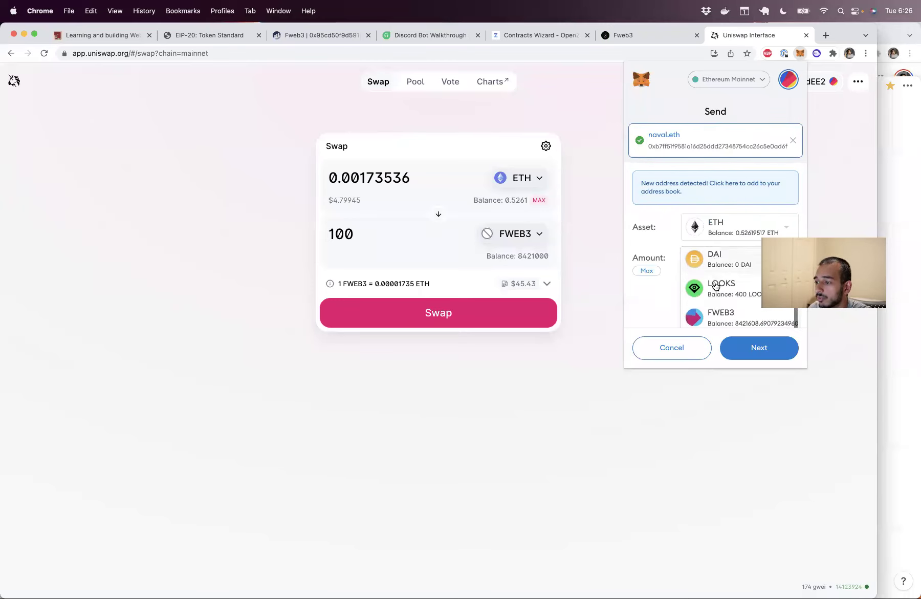
left_click(721, 280)
left_click(730, 255)
type("300")
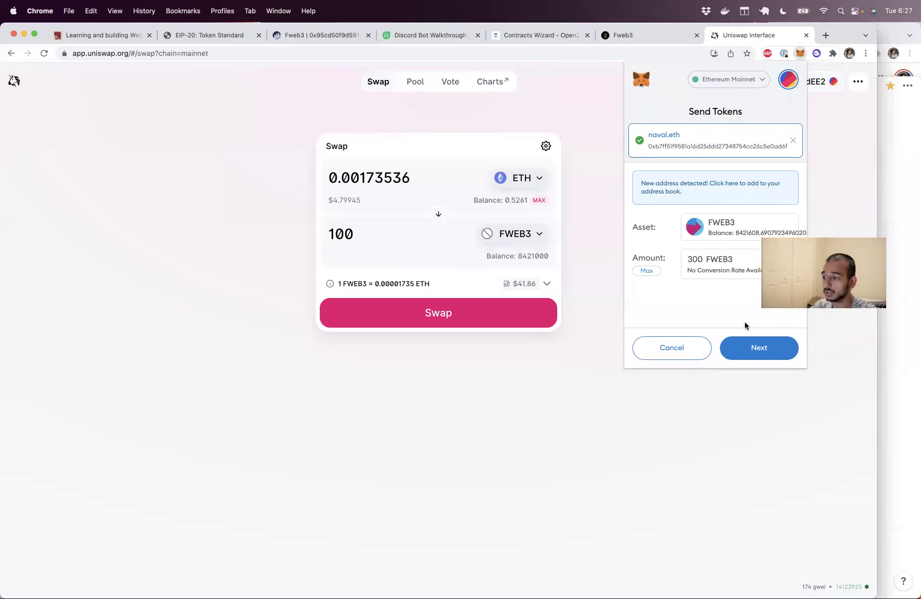
left_click(685, 350)
Bring the Notion Fweb3 plan forward and look over the game's level steps
mouse_move(287, 575)
left_click(319, 576)
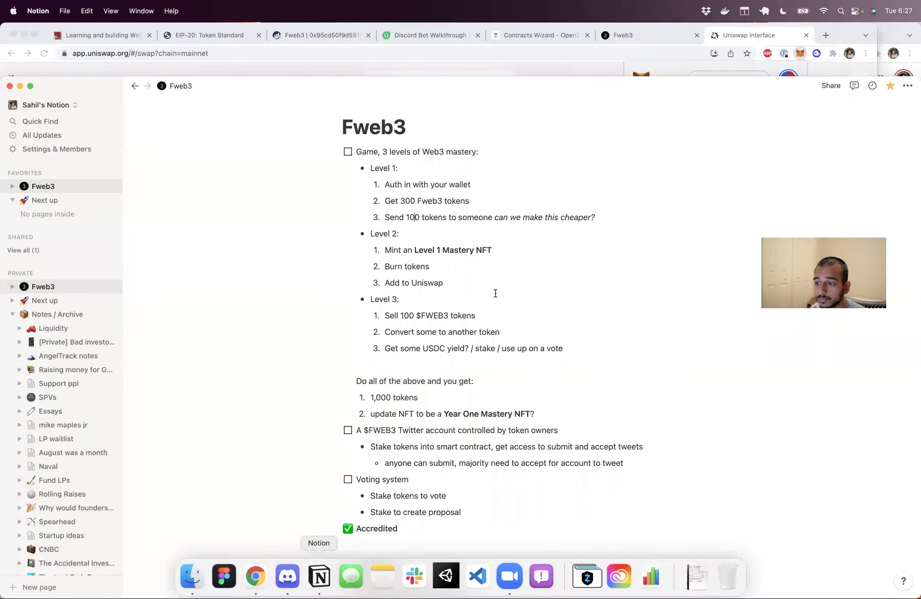
scroll(495, 293, "down", 4)
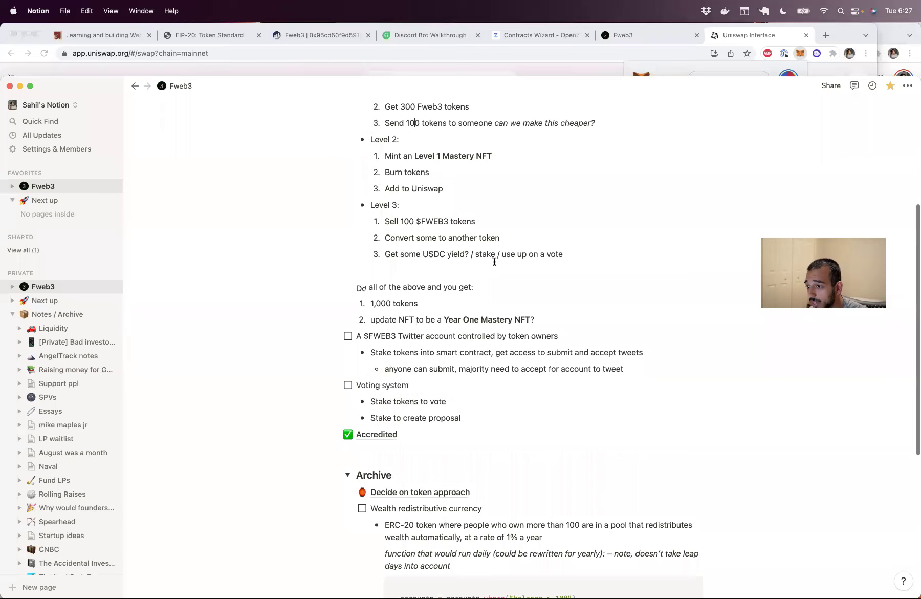
scroll(494, 261, "up", 3)
left_click_drag(512, 353, 456, 190)
left_click(456, 189)
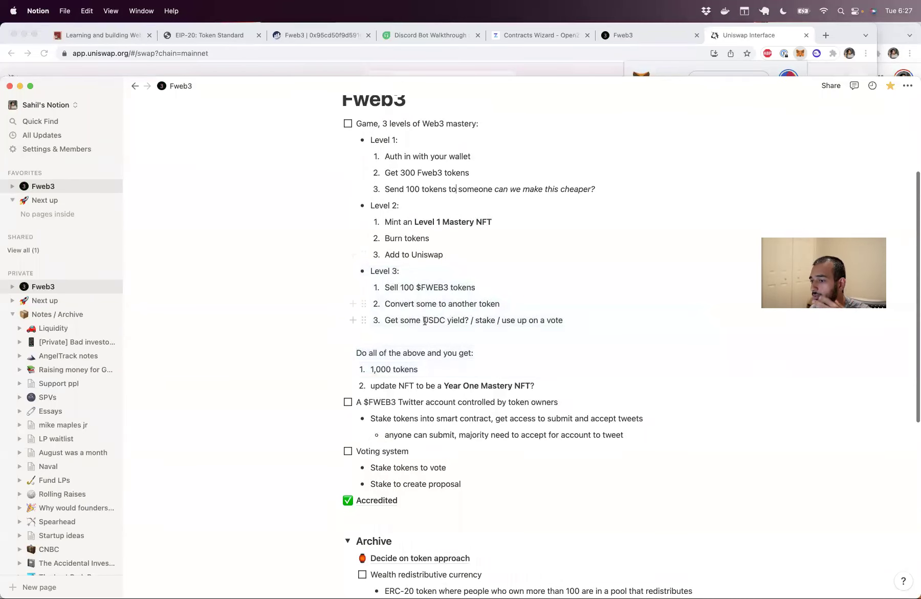
Review the Year One Mastery NFT and 1,000 token completion rewards
left_click_drag(536, 386, 445, 389)
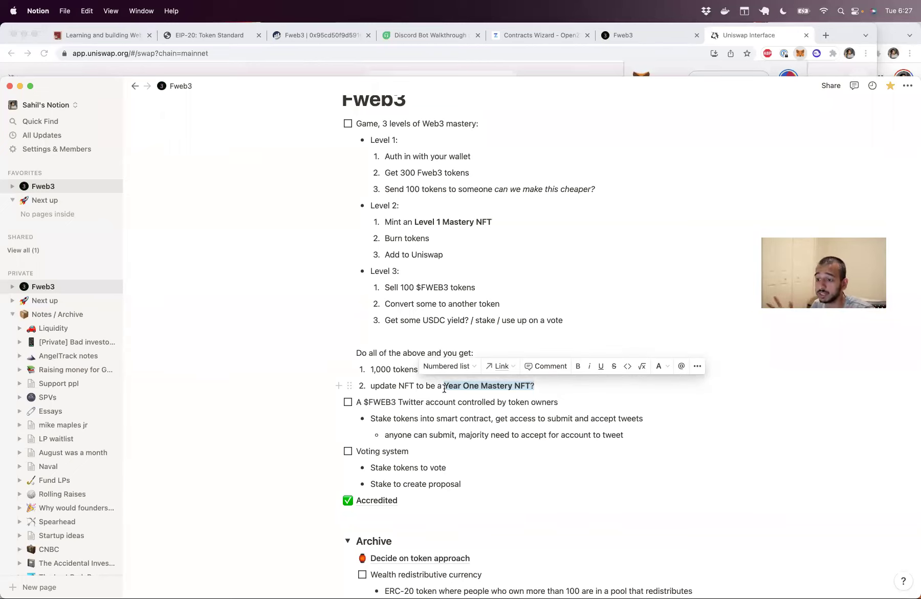
left_click(383, 370)
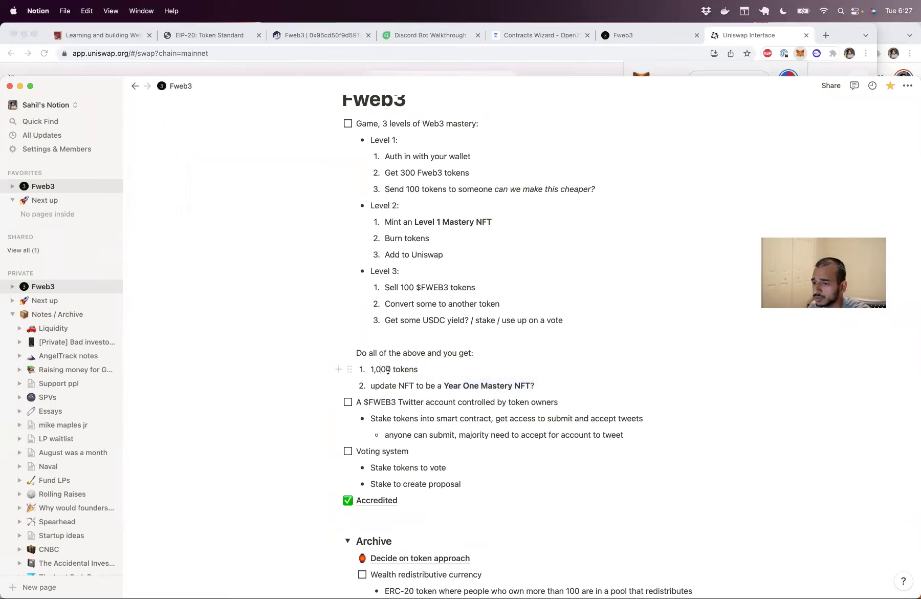
double_click(382, 369)
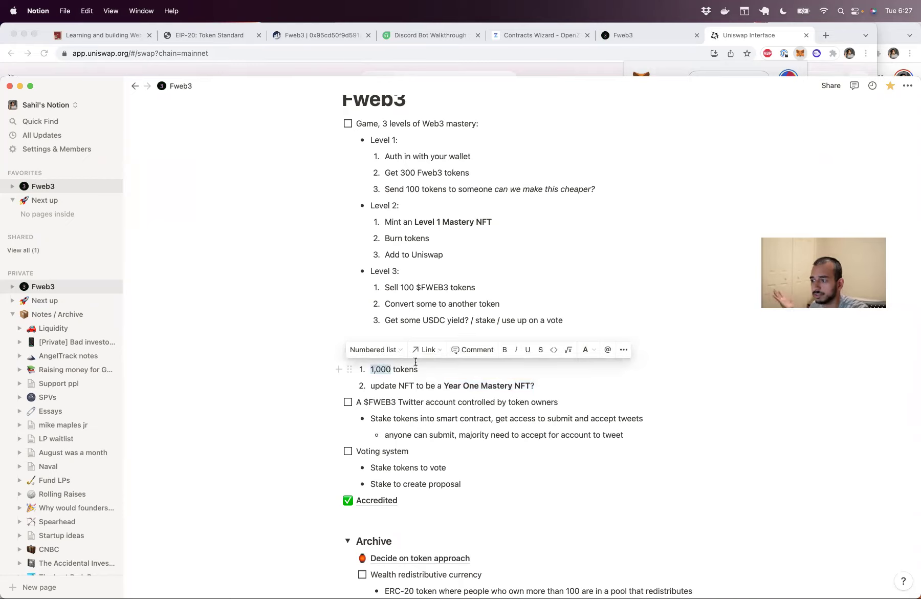
left_click(447, 370)
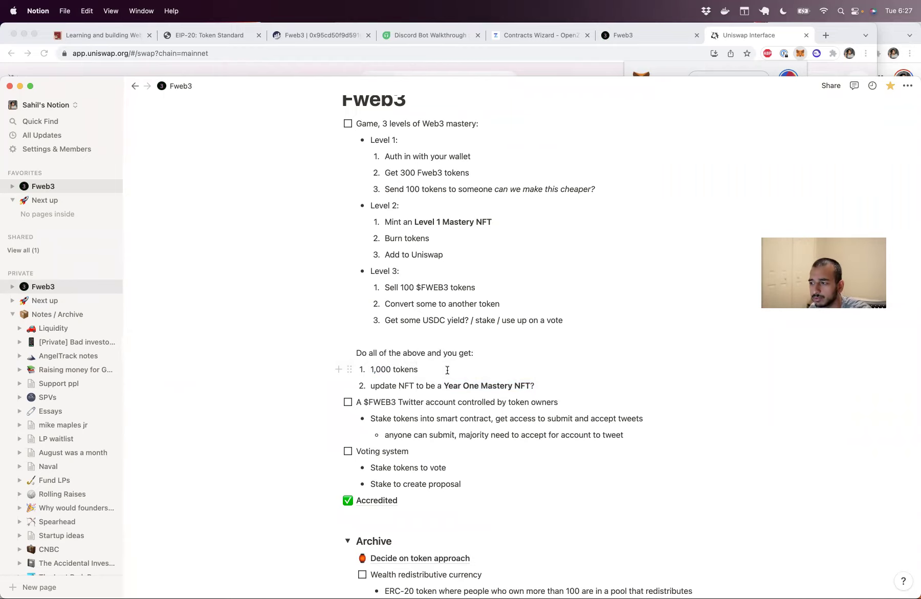
scroll(448, 369, "down", 3)
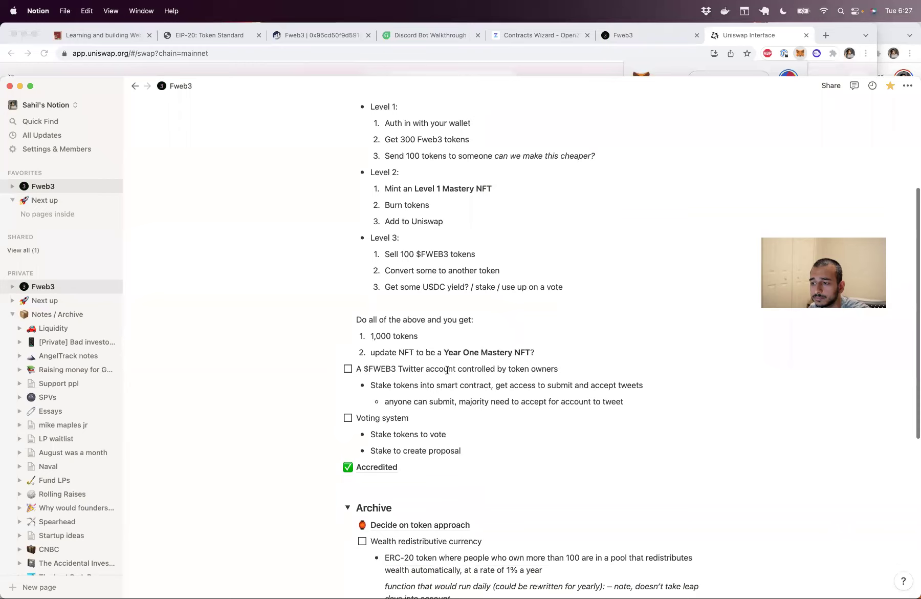
scroll(447, 370, "up", 1)
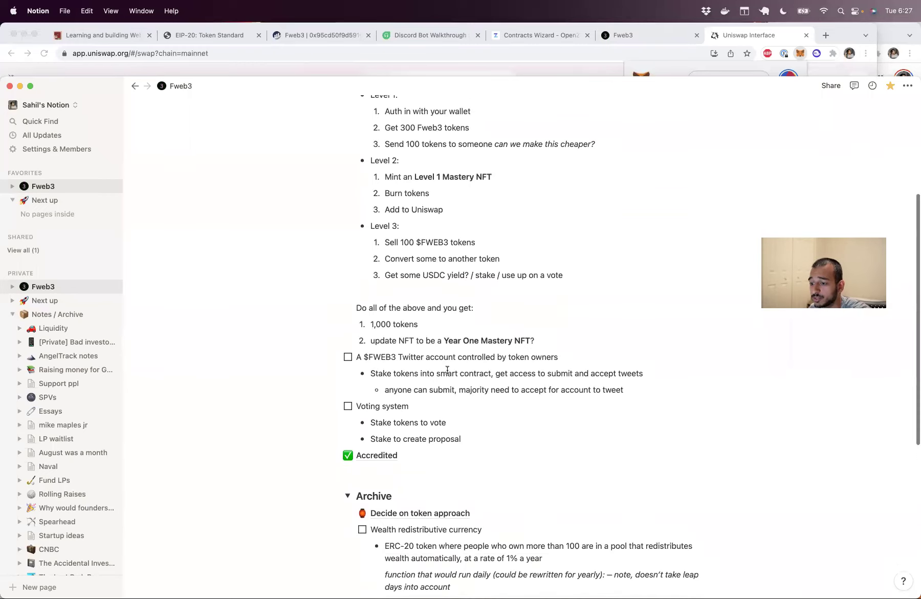
scroll(446, 371, "down", 1)
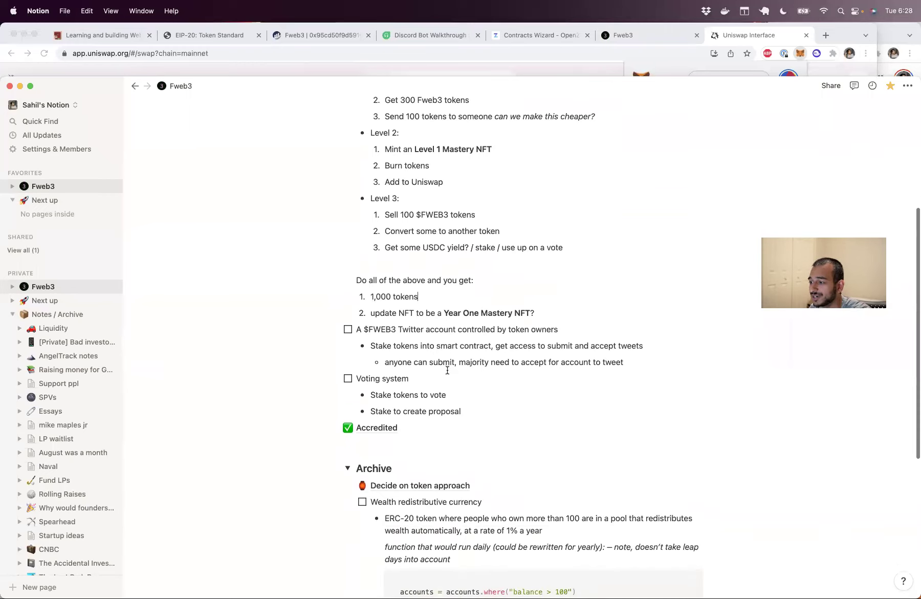
Open the Decide on token approach page and read the airdrop launch item's Google Forms note
left_click(432, 486)
scroll(331, 221, "down", 8)
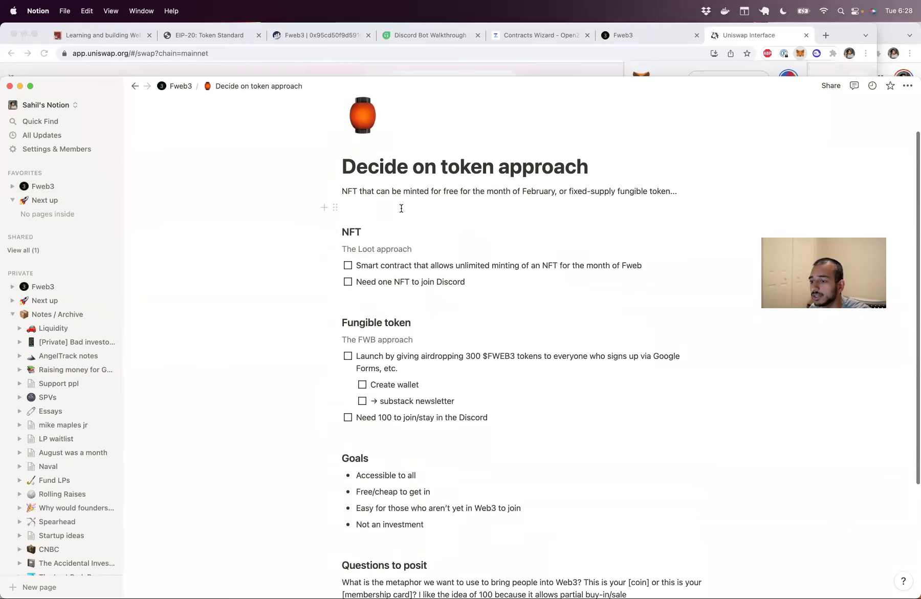
scroll(401, 206, "up", 5)
scroll(401, 206, "down", 1)
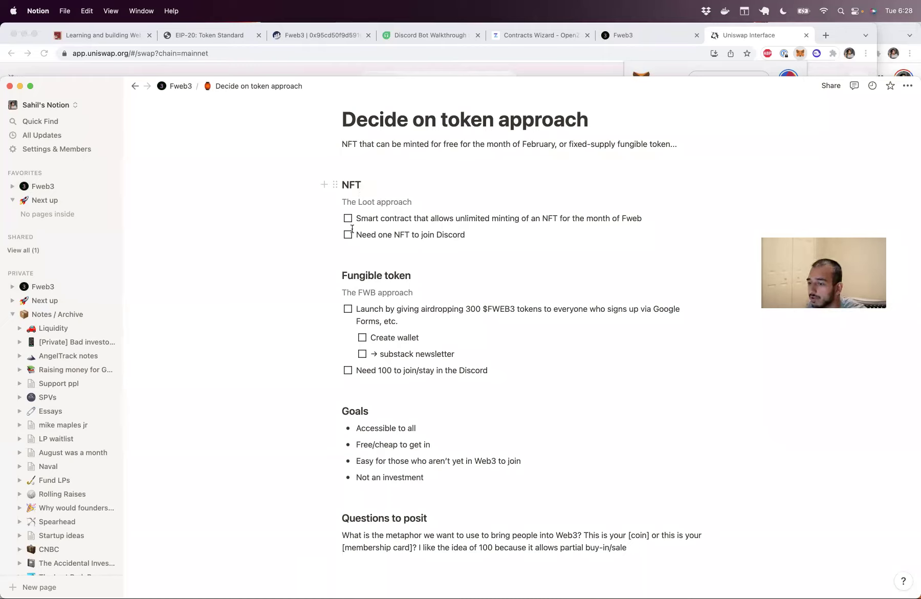
left_click(465, 308)
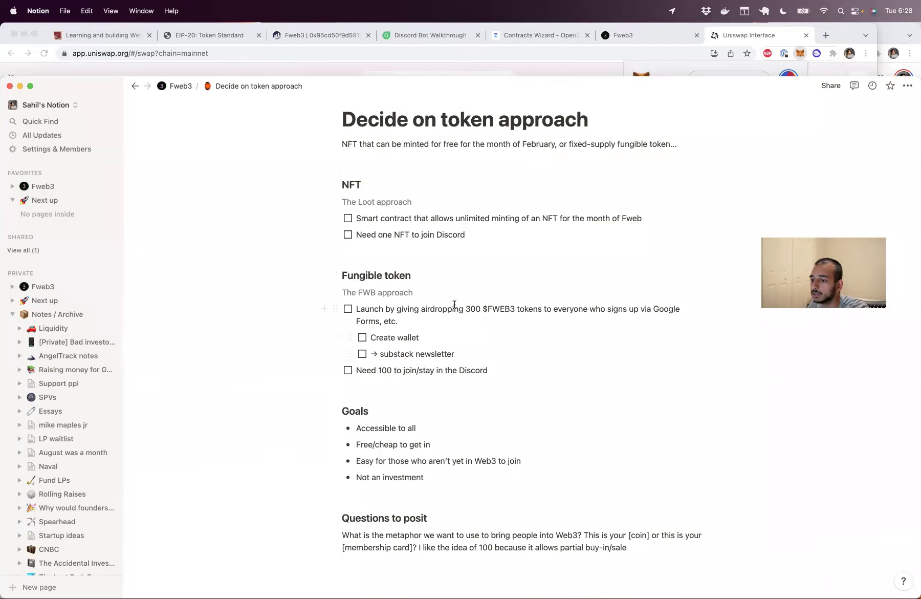
mouse_move(659, 306)
left_mouse_down()
mouse_move(634, 323)
mouse_move(655, 309)
mouse_move(659, 315)
left_mouse_up()
left_click(659, 315)
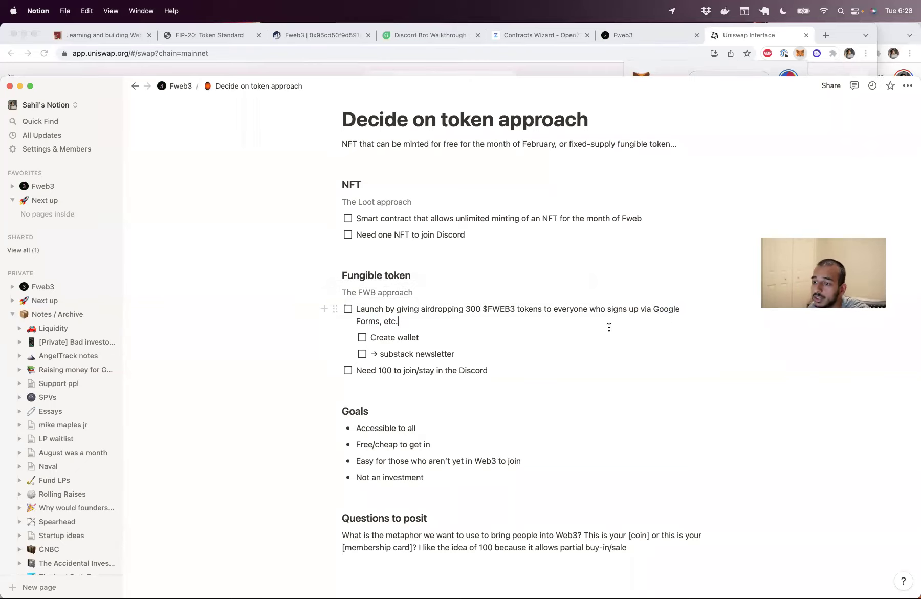
scroll(493, 364, "down", 1)
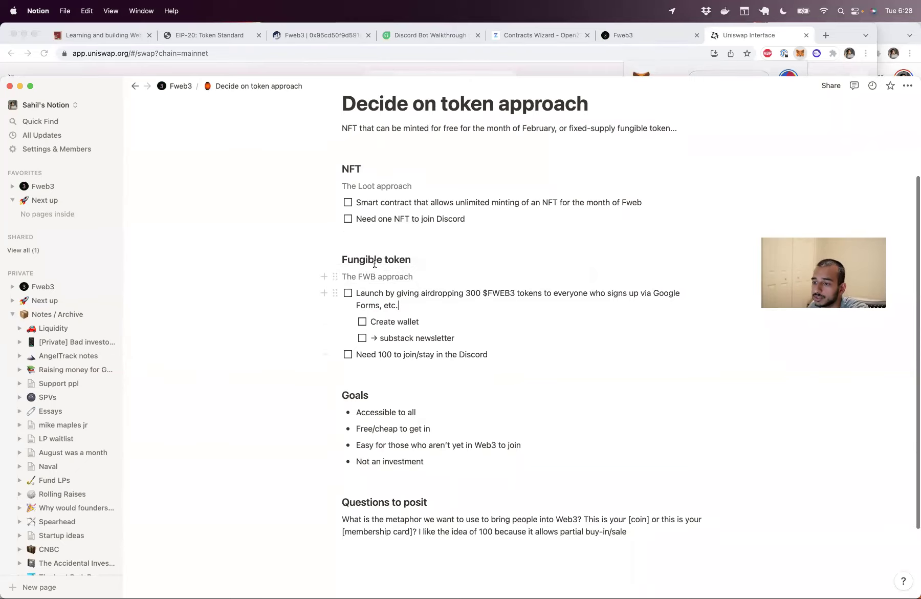
Check off the airdrop launch, Create wallet and Need 100 Discord to-dos; delete the substack newsletter to-do
left_click(347, 295)
left_click(363, 322)
triple_click(412, 335)
key("BackSpace")
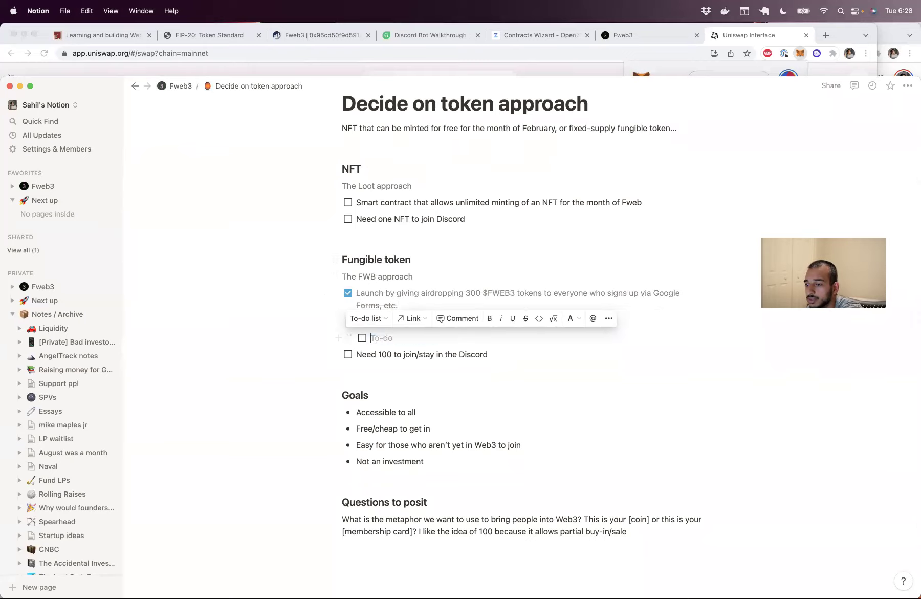
key("BackSpace")
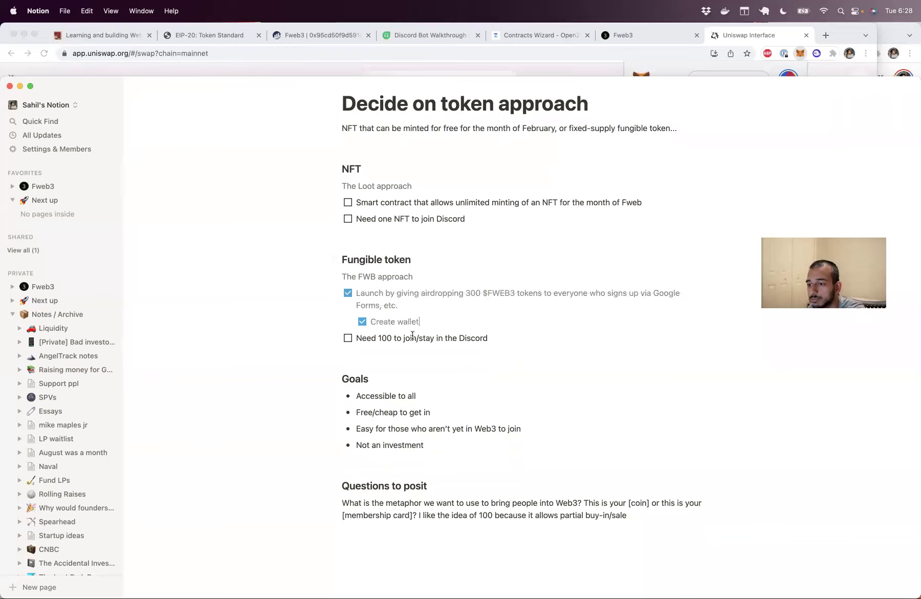
left_click(348, 337)
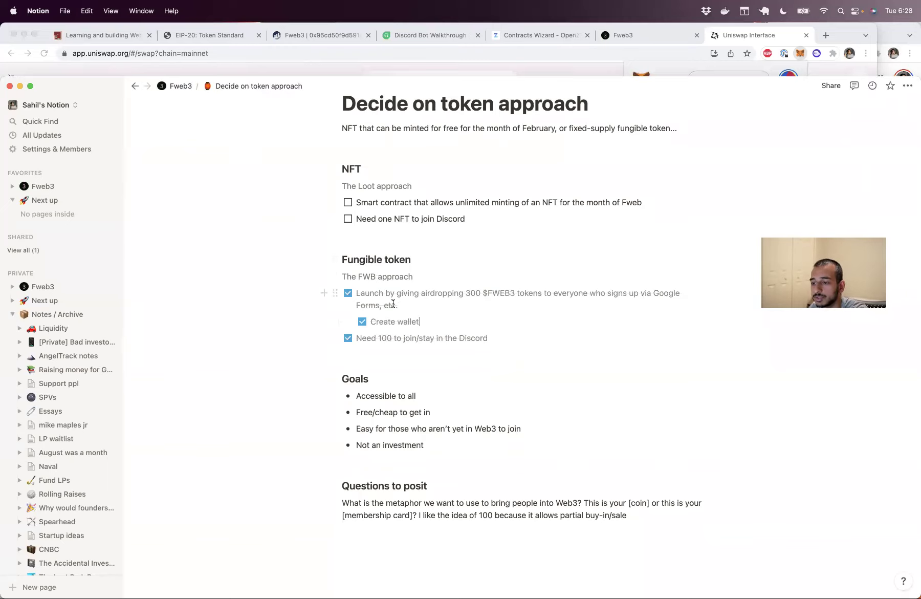
scroll(391, 302, "down", 3)
left_click_drag(390, 336, 413, 383)
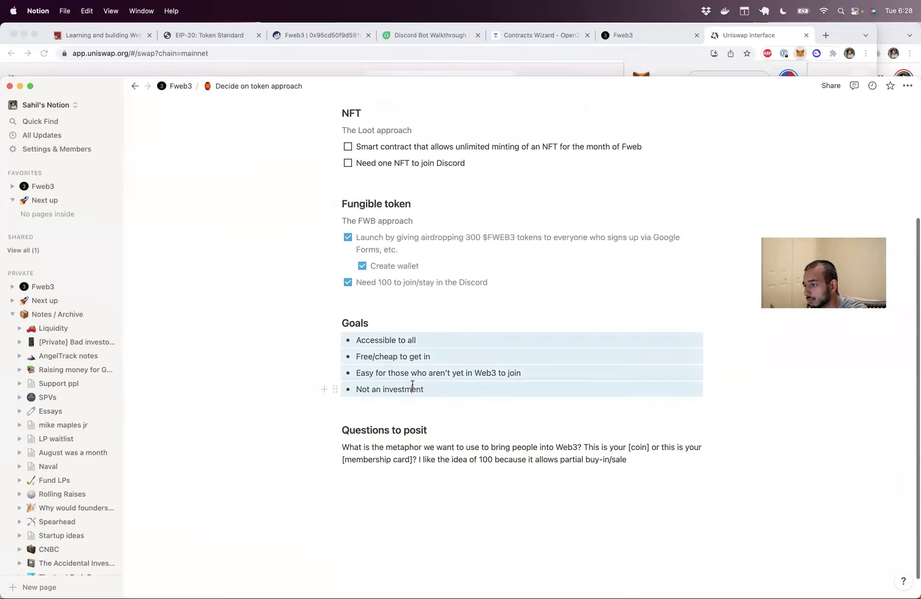
left_click(413, 387)
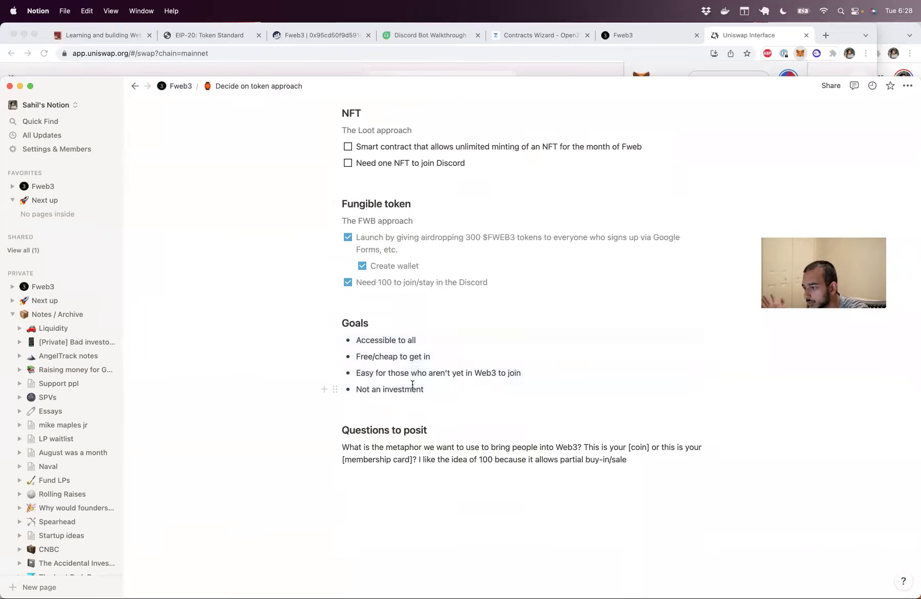
left_click(439, 337)
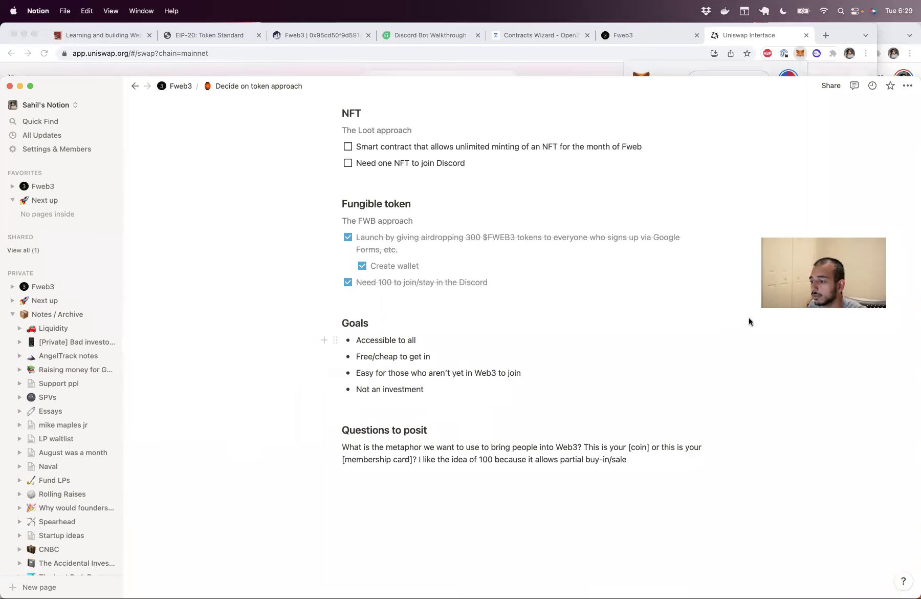
left_click(586, 471)
left_click(574, 457)
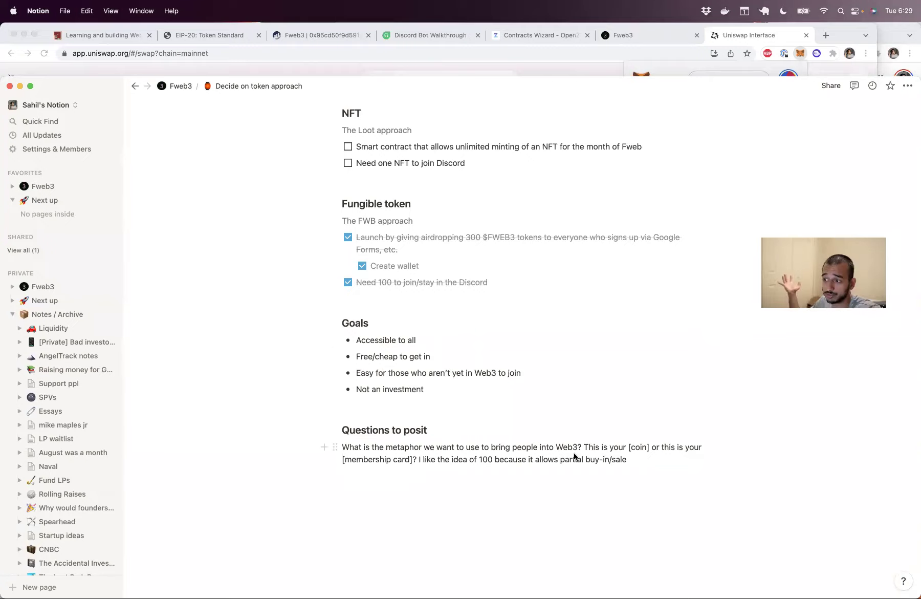
Go back to the Fweb3 page and review the majority-approval tweeting rule and staking voting bullets
left_click(135, 86)
scroll(486, 273, "down", 3)
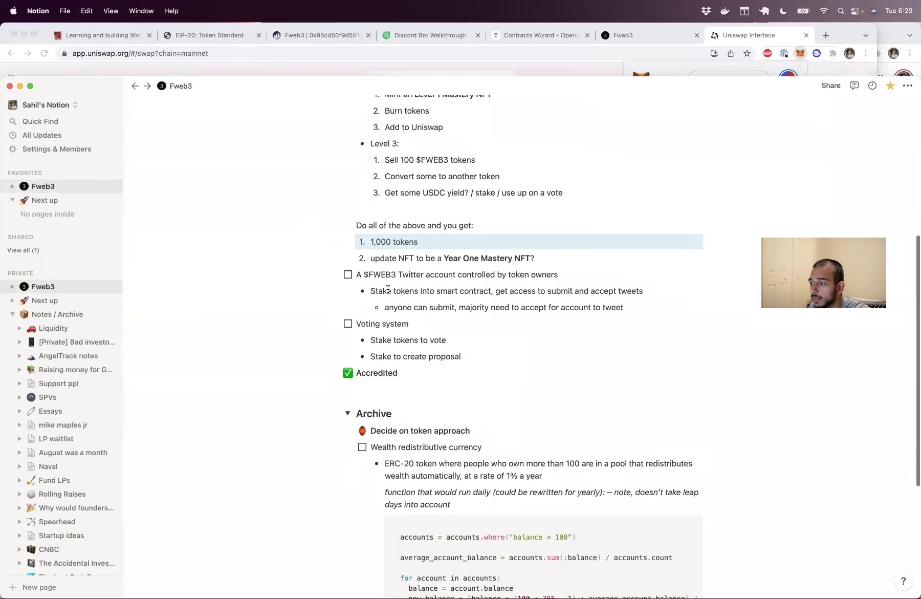
scroll(489, 267, "up", 3)
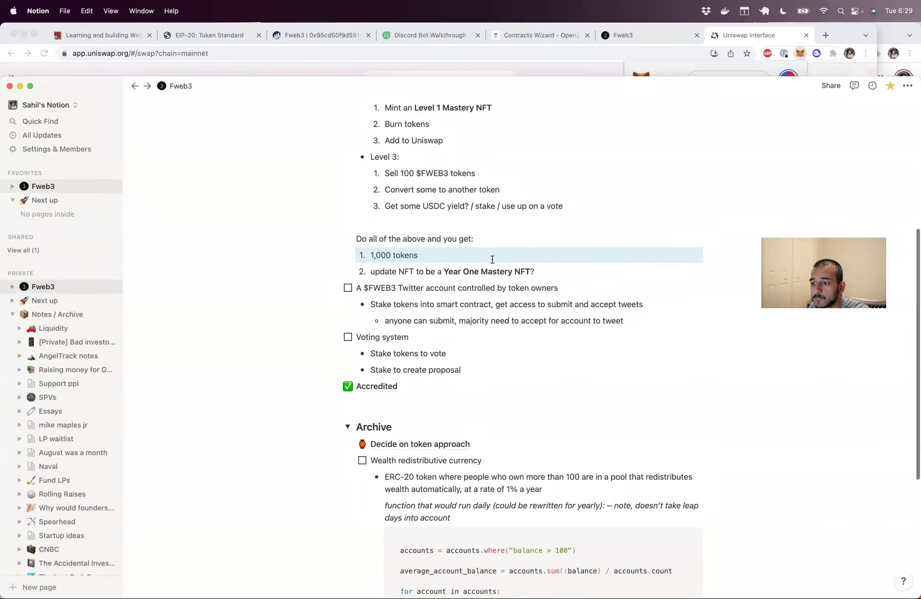
left_click(512, 366)
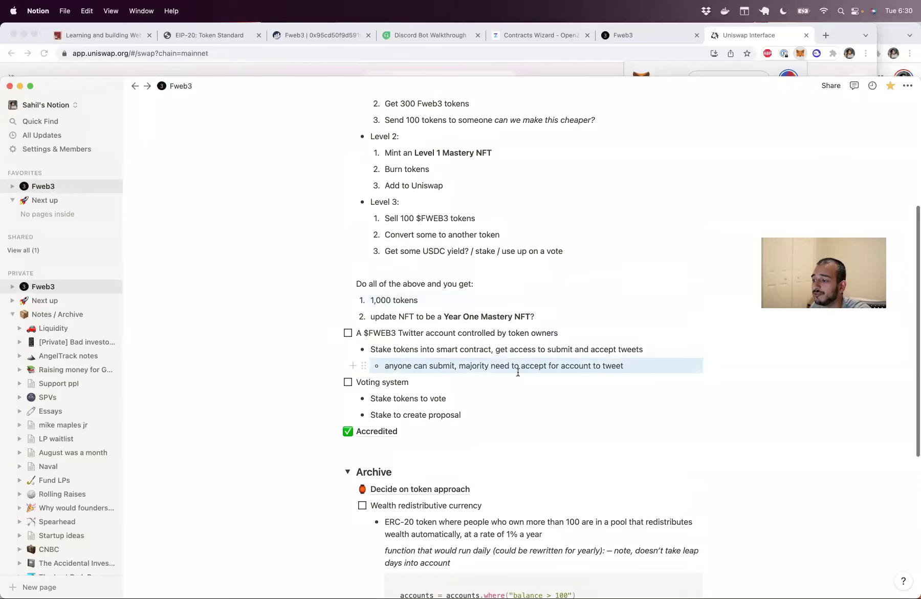
scroll(528, 353, "down", 2)
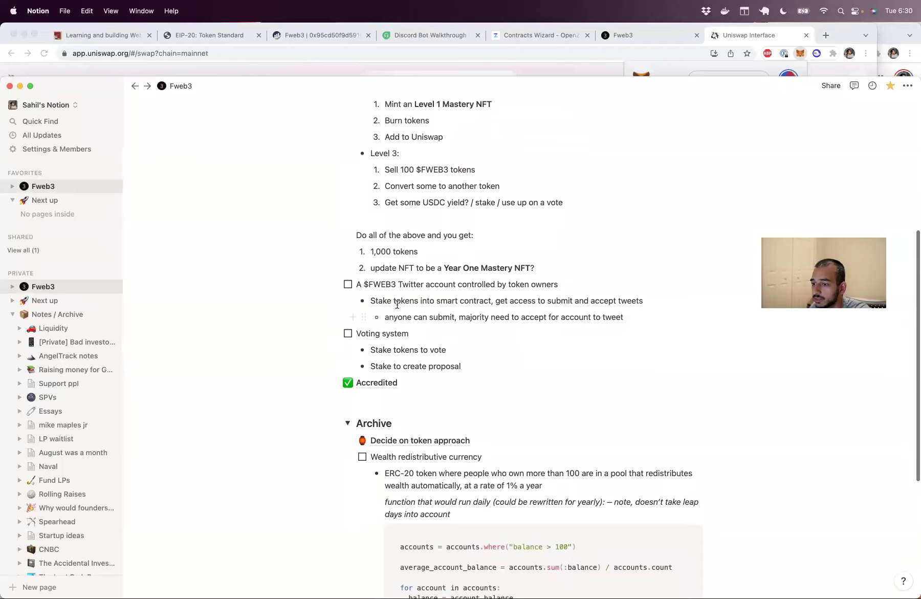
left_click_drag(439, 348, 442, 367)
left_click(442, 367)
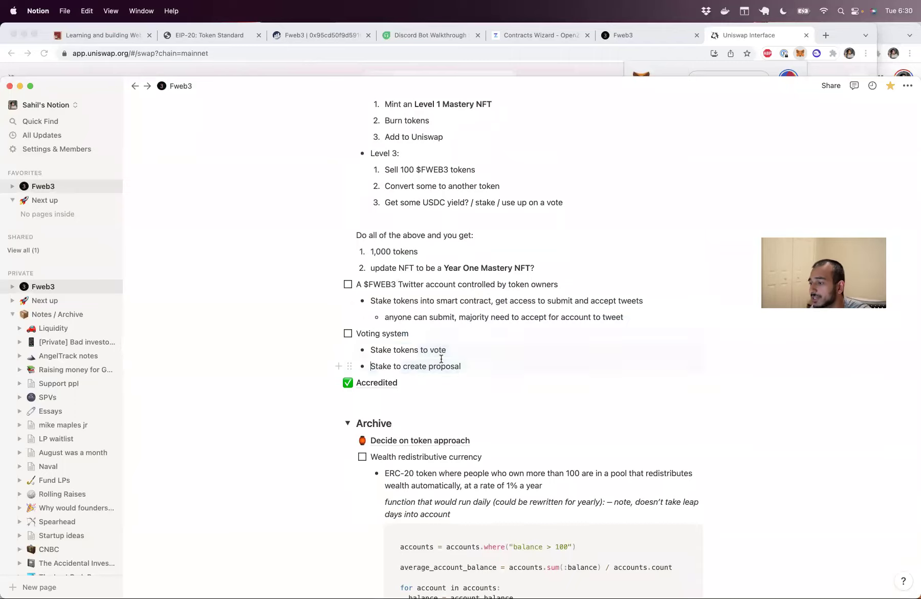